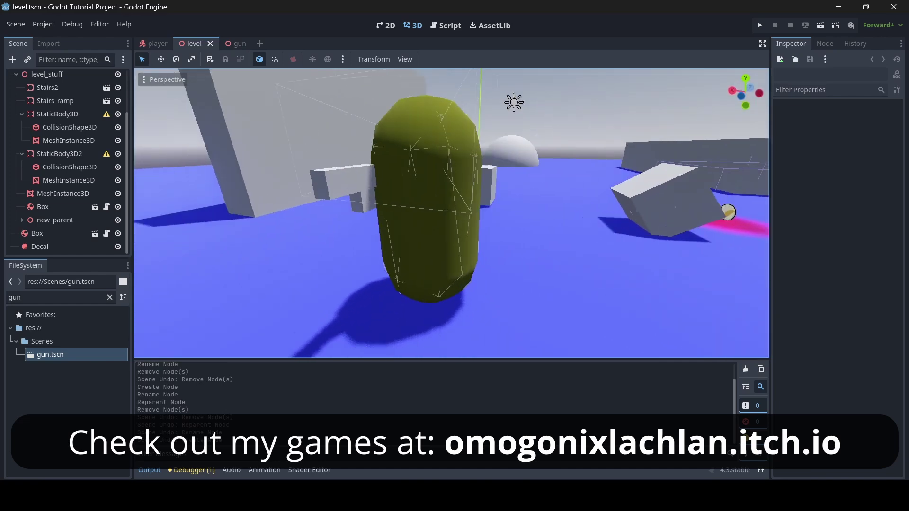
# Open the player scene and examine the gun node attached beside the character.
pyautogui.moveTo(514, 259); pyautogui.dragTo(514, 260, button='right')
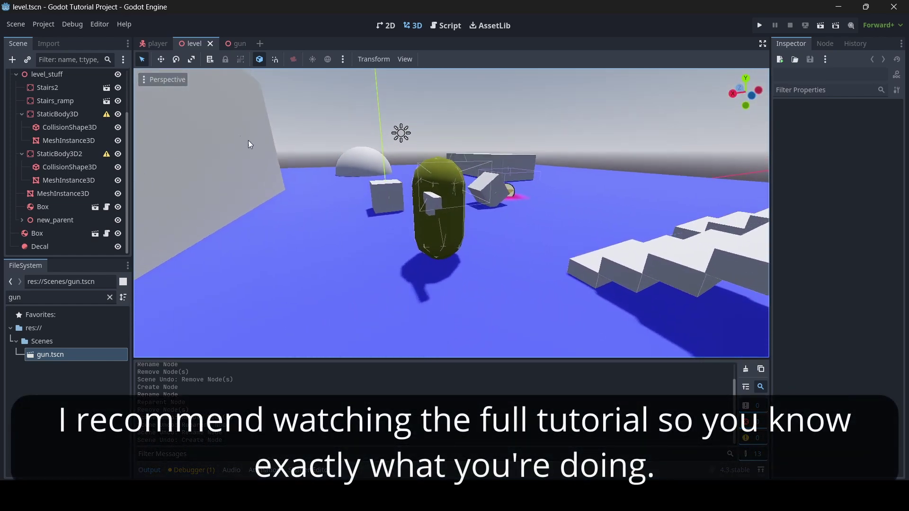
pyautogui.click(158, 43)
pyautogui.press('s')
pyautogui.moveTo(499, 214); pyautogui.dragTo(499, 214, button='right')
pyautogui.press('w')
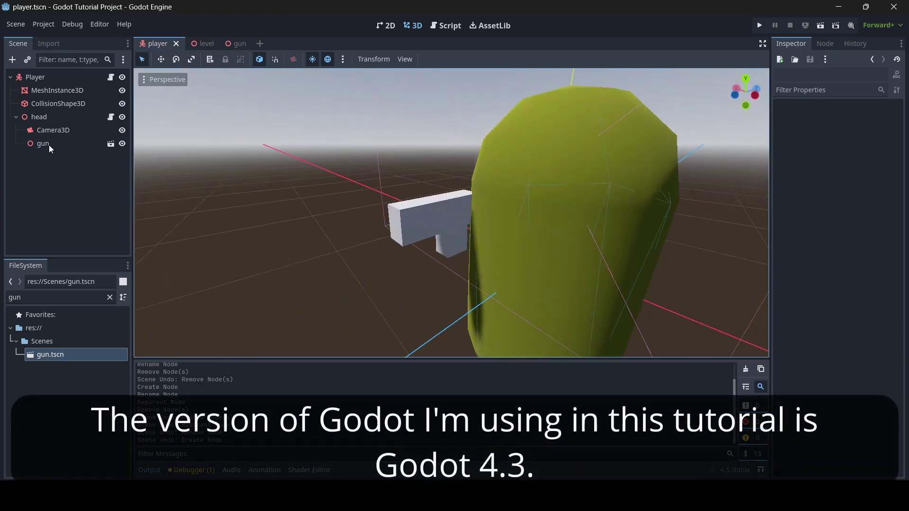
pyautogui.click(63, 143)
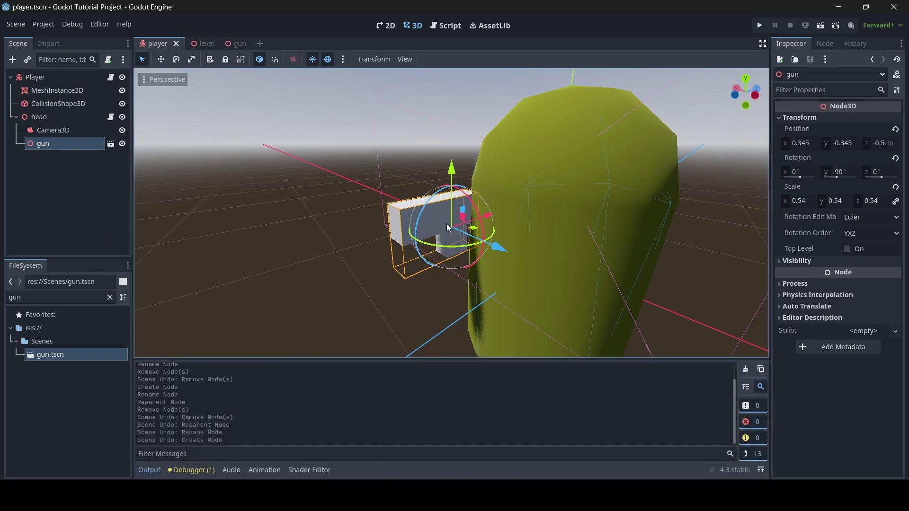
pyautogui.scroll(-4, 447, 224)
pyautogui.press('s')
pyautogui.moveTo(451, 223); pyautogui.dragTo(451, 224, button='right')
pyautogui.press('w')
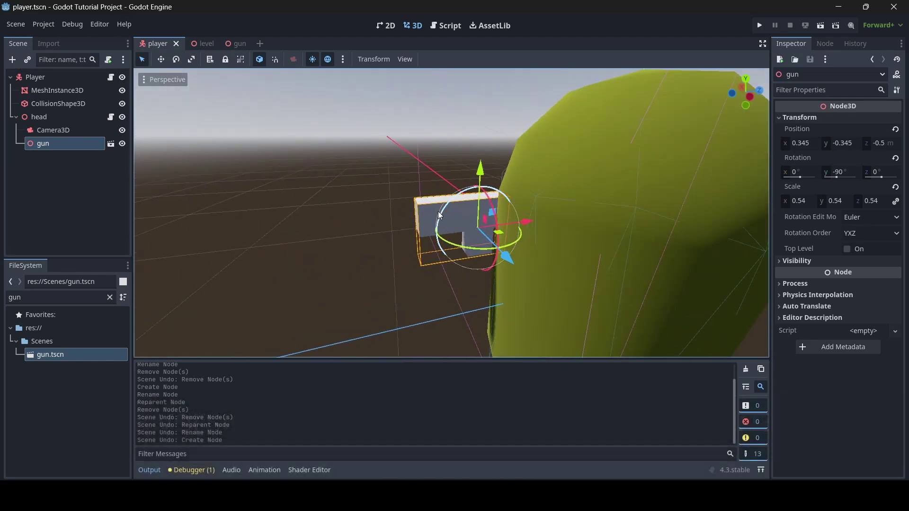
pyautogui.moveTo(447, 207); pyautogui.dragTo(351, 211, button='middle')
pyautogui.moveTo(445, 227); pyautogui.dragTo(473, 243, button='middle')
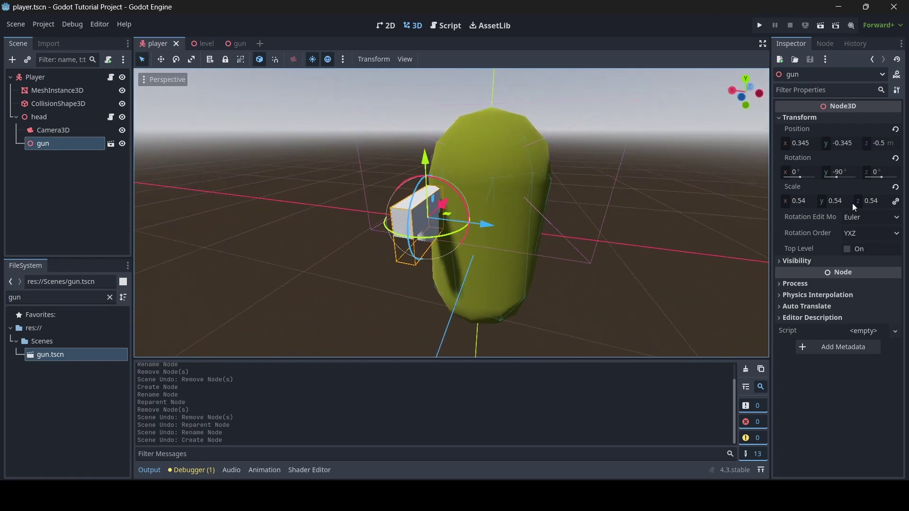
# Check the gun node's X, Y and Z scale values and examine its placement on the player from several angles.
pyautogui.click(802, 203)
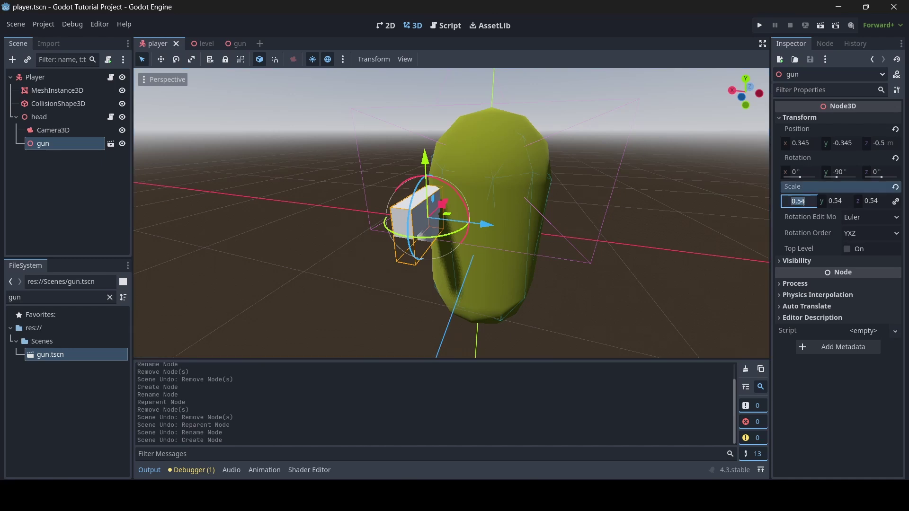
pyautogui.click(832, 202)
pyautogui.click(869, 204)
pyautogui.click(834, 202)
pyautogui.click(801, 202)
pyautogui.scroll(-5, 633, 220)
pyautogui.moveTo(632, 221); pyautogui.dragTo(572, 221, button='middle')
pyautogui.scroll(8, 452, 213)
pyautogui.scroll(-8, 452, 213)
pyautogui.moveTo(452, 213); pyautogui.dragTo(686, 213, button='middle')
pyautogui.scroll(12, 452, 213)
pyautogui.moveTo(609, 213); pyautogui.dragTo(315, 214, button='middle')
pyautogui.scroll(-9, 451, 213)
pyautogui.press('w')
pyautogui.moveTo(261, 184)
pyautogui.mouseDown(button='right')
pyautogui.moveTo(237, 171)
pyautogui.moveTo(260, 184)
pyautogui.mouseUp(button='right')
pyautogui.press('s')
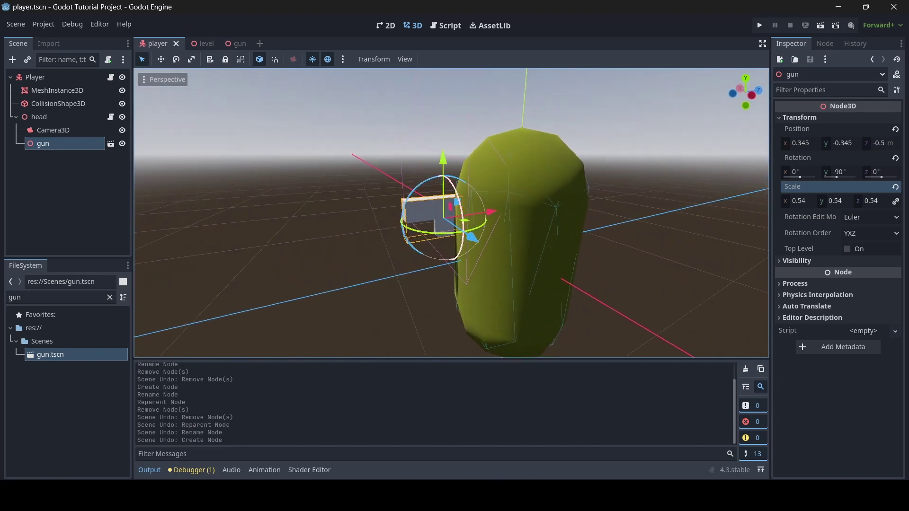
# Add a Node3D as a child of the gun node and name it gun_pos.
pyautogui.rightClick(48, 145)
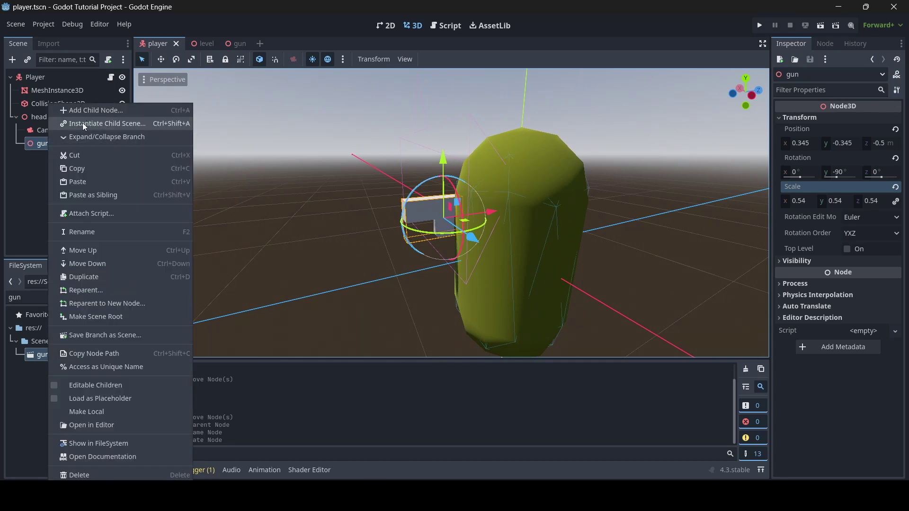
pyautogui.click(96, 110)
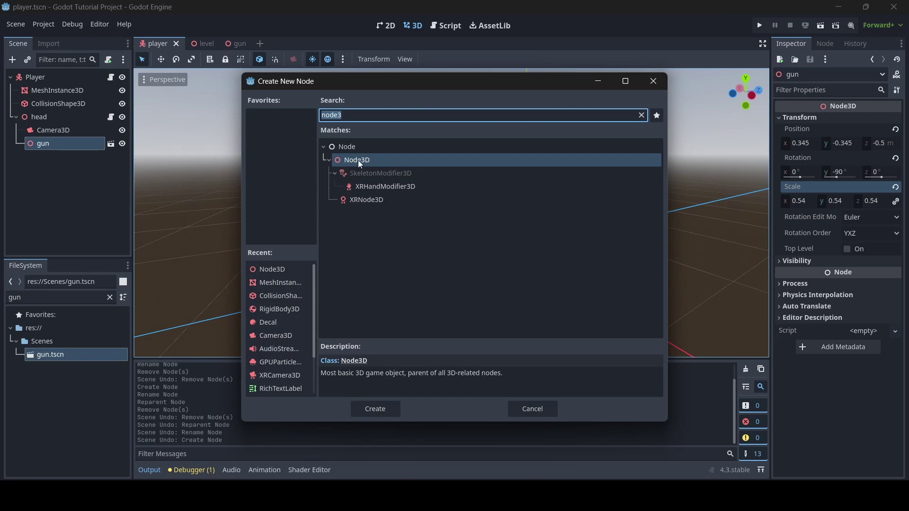
pyautogui.write('node3d')
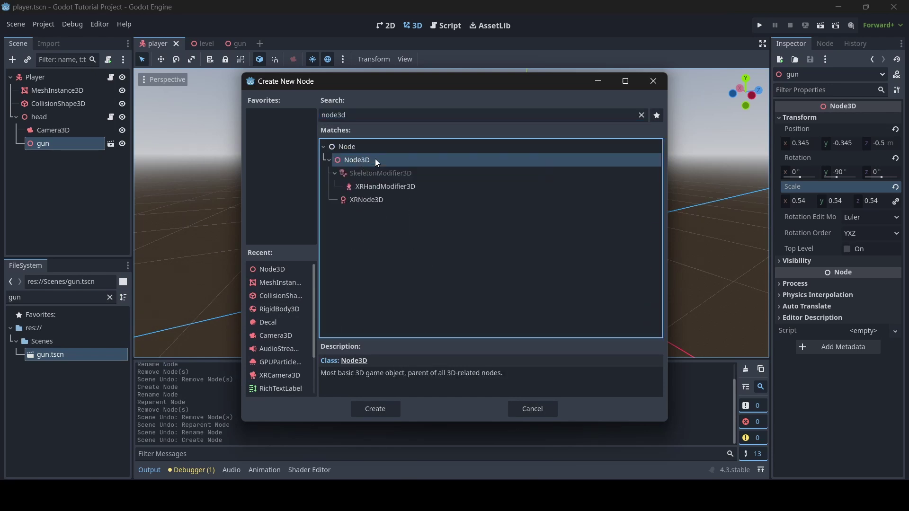
pyautogui.doubleClick(375, 159)
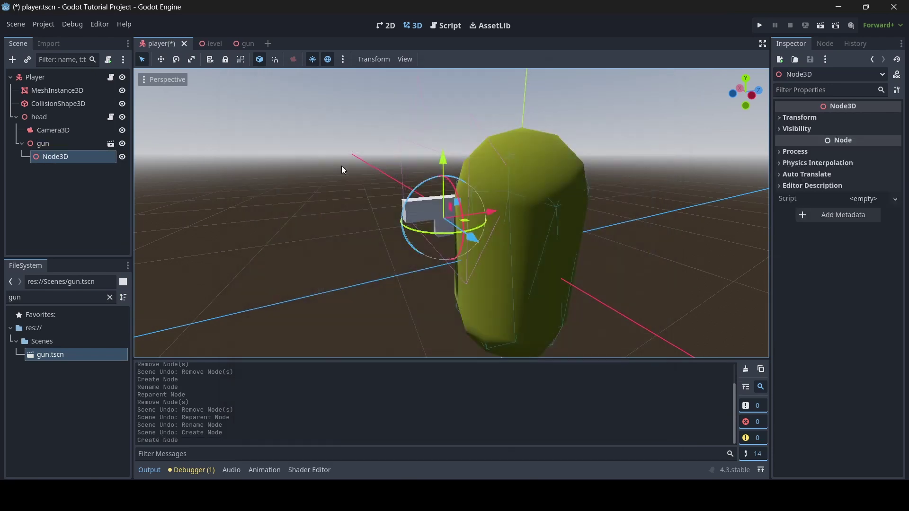
pyautogui.doubleClick(80, 156)
pyautogui.write('gun_pos')
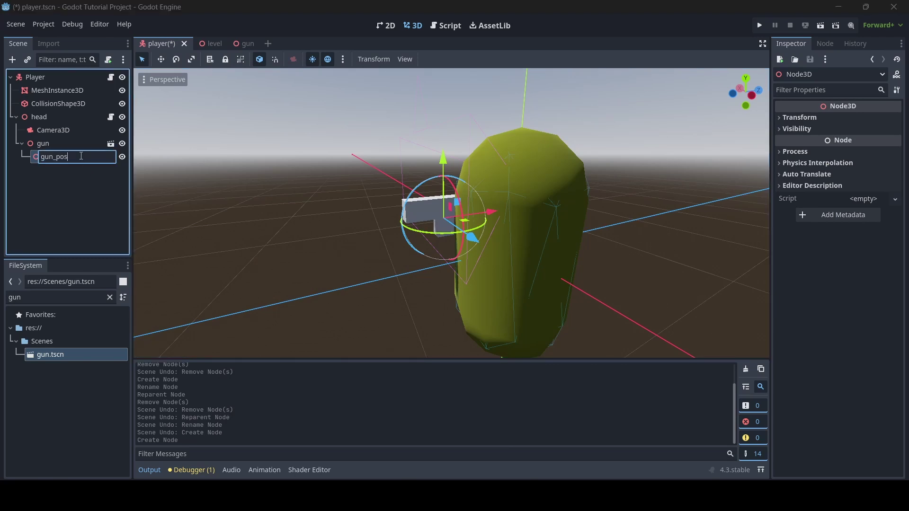
pyautogui.press('Return')
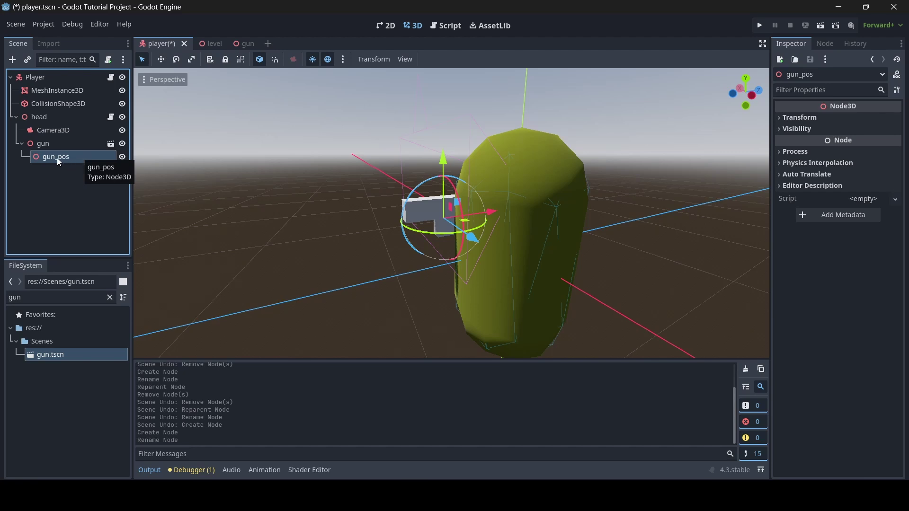
# Reparent gun_pos directly under head, above the gun node, and delete the gun node from the saved player scene.
pyautogui.moveTo(58, 158); pyautogui.dragTo(53, 139)
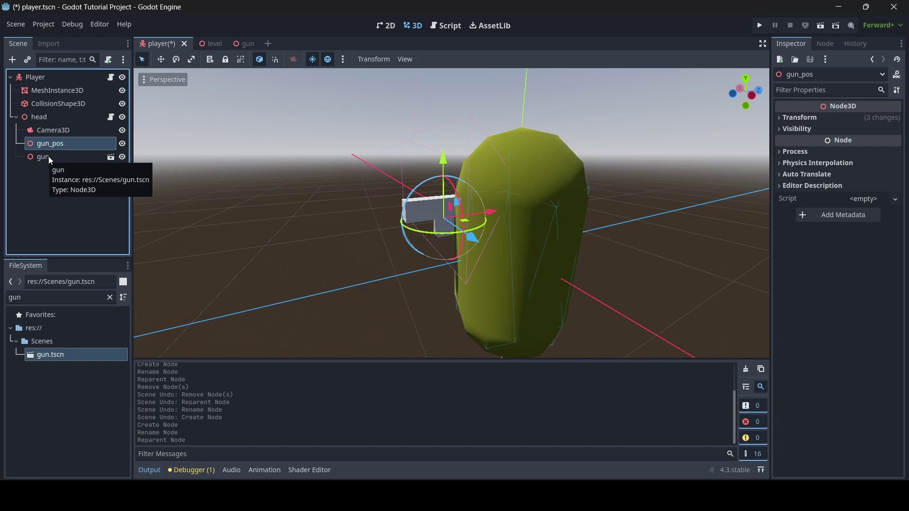
pyautogui.click(54, 158)
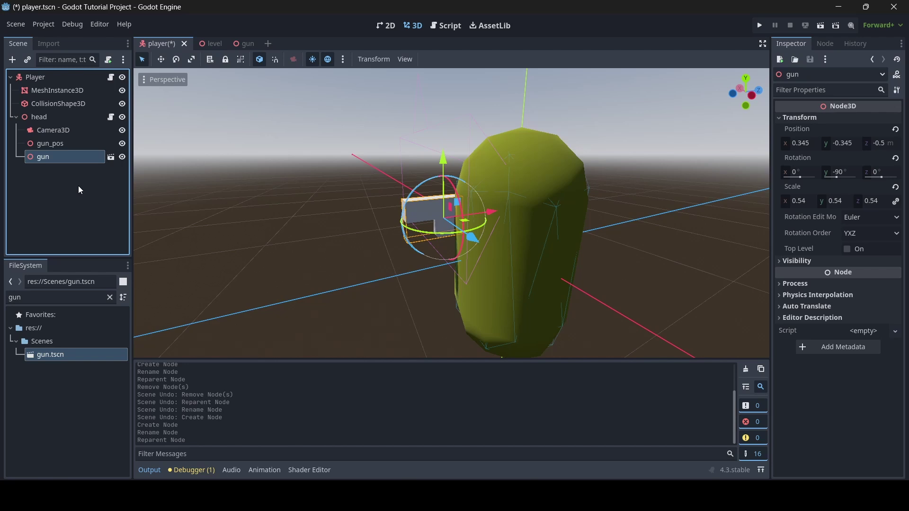
pyautogui.press('Delete')
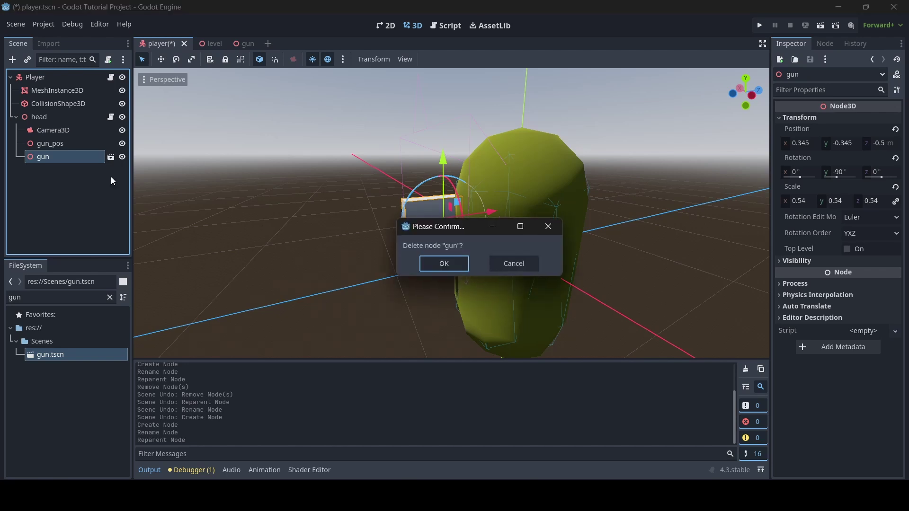
pyautogui.click(440, 266)
pyautogui.hotkey('ctrl', 's')
# Select the gun_pos node and examine where it sits relative to the player body from several angles.
pyautogui.moveTo(362, 203); pyautogui.dragTo(510, 241, button='right')
pyautogui.press('s')
pyautogui.press('a')
pyautogui.press('w')
pyautogui.click(58, 146)
pyautogui.press('s')
pyautogui.press('a')
pyautogui.press('w')
pyautogui.press('d')
pyautogui.moveTo(455, 247); pyautogui.dragTo(285, 274, button='right')
pyautogui.press('s')
pyautogui.press('w')
pyautogui.moveTo(422, 206); pyautogui.dragTo(497, 204, button='middle')
pyautogui.moveTo(451, 213); pyautogui.dragTo(497, 240, button='right')
pyautogui.press('s')
pyautogui.press('d')
pyautogui.press('d')
pyautogui.press('s')
pyautogui.press('w')
pyautogui.press('s')
pyautogui.press('a')
pyautogui.press('w')
pyautogui.press('s')
pyautogui.press('w')
pyautogui.press('s')
pyautogui.press('d')
pyautogui.press('w')
pyautogui.press('s')
pyautogui.press('w')
pyautogui.press('s')
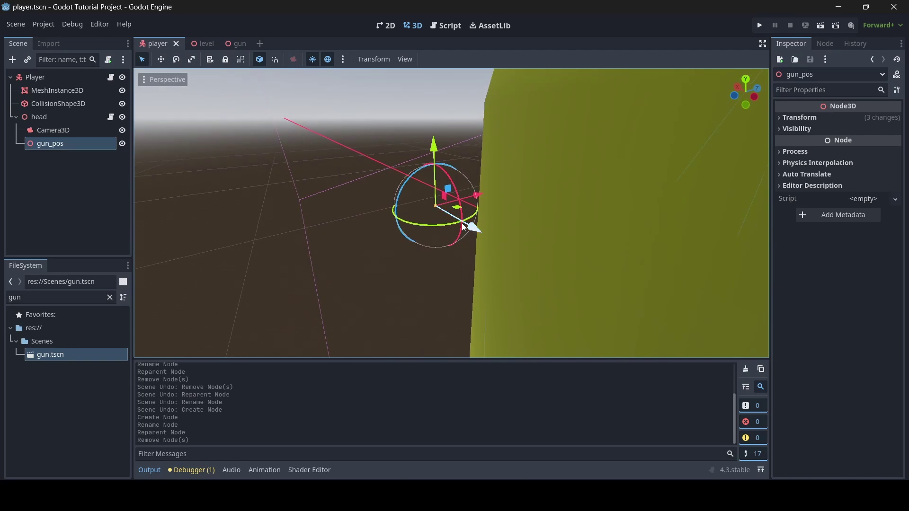
pyautogui.scroll(-4, 471, 225)
pyautogui.press('w')
pyautogui.press('d')
pyautogui.moveTo(551, 182); pyautogui.dragTo(527, 174, button='right')
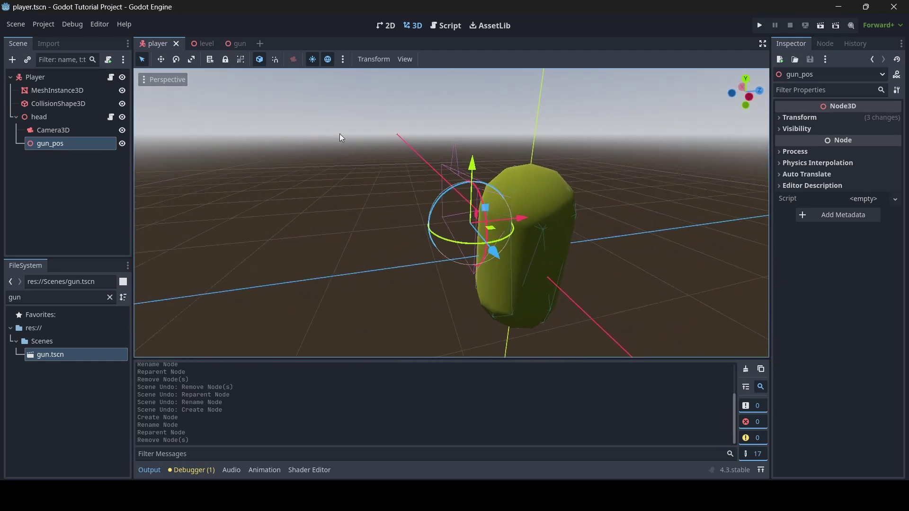
# Switch to the gun scene and inspect the gun model.
pyautogui.click(230, 46)
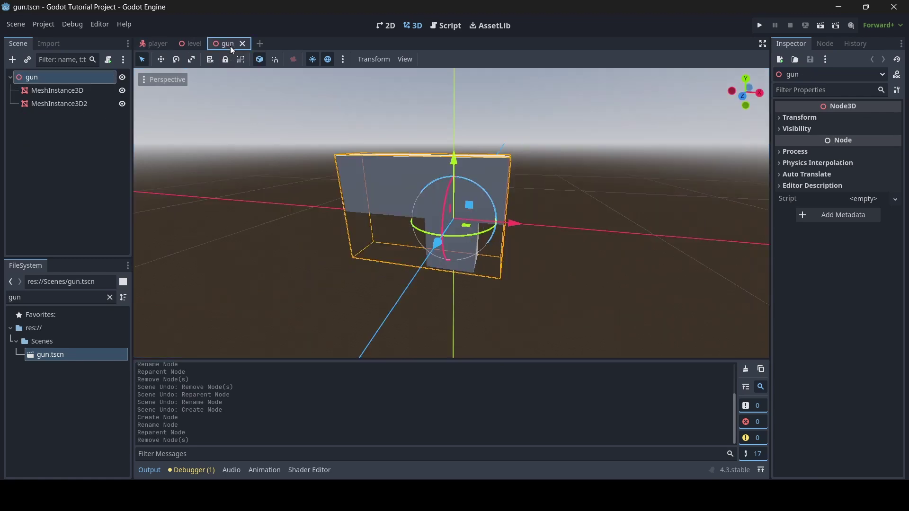
pyautogui.moveTo(572, 197); pyautogui.dragTo(545, 213, button='middle')
pyautogui.press('a')
pyautogui.moveTo(545, 213); pyautogui.dragTo(502, 217, button='right')
pyautogui.press('w')
pyautogui.press('d')
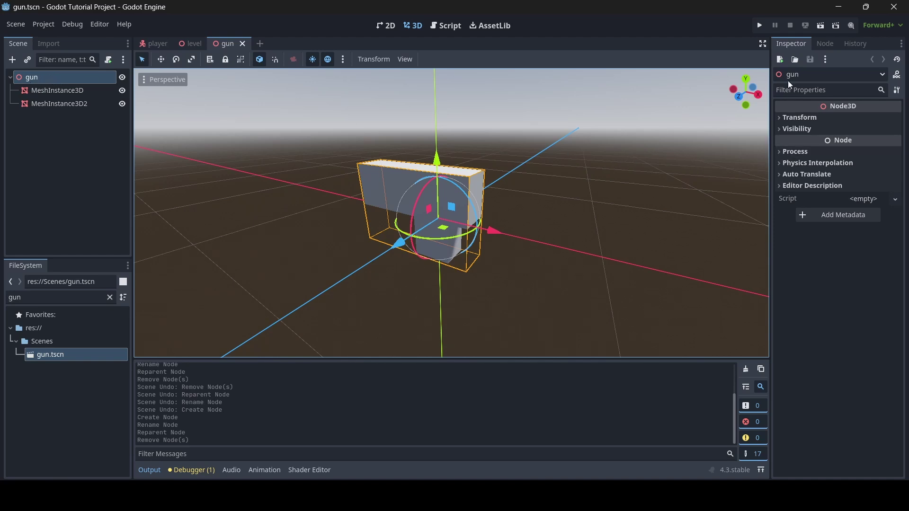
# Attach a new default-template GDScript to the root gun node, stored as res://Scripts/gun_pos.gd.
pyautogui.click(865, 201)
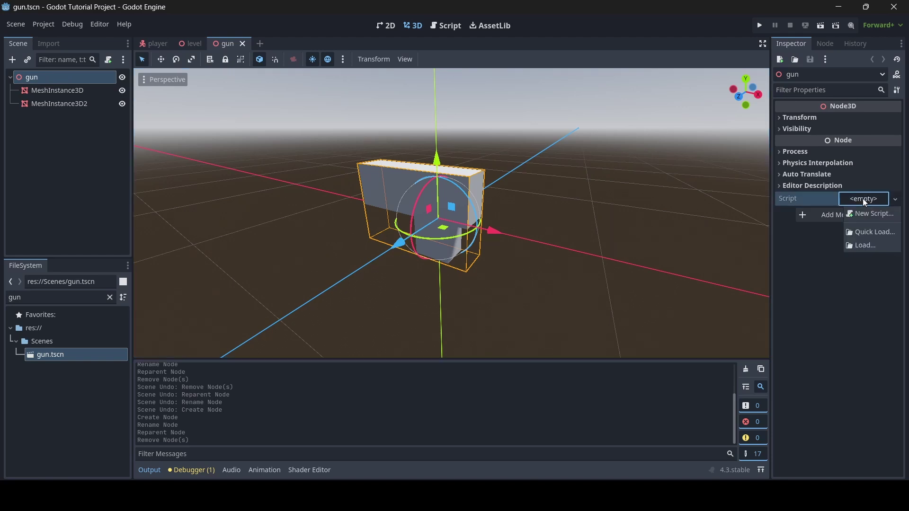
pyautogui.click(869, 214)
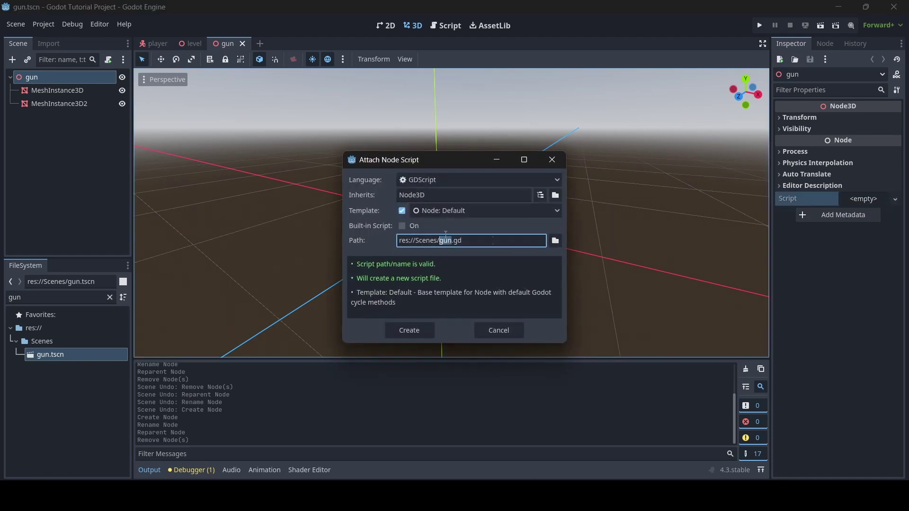
pyautogui.click(556, 242)
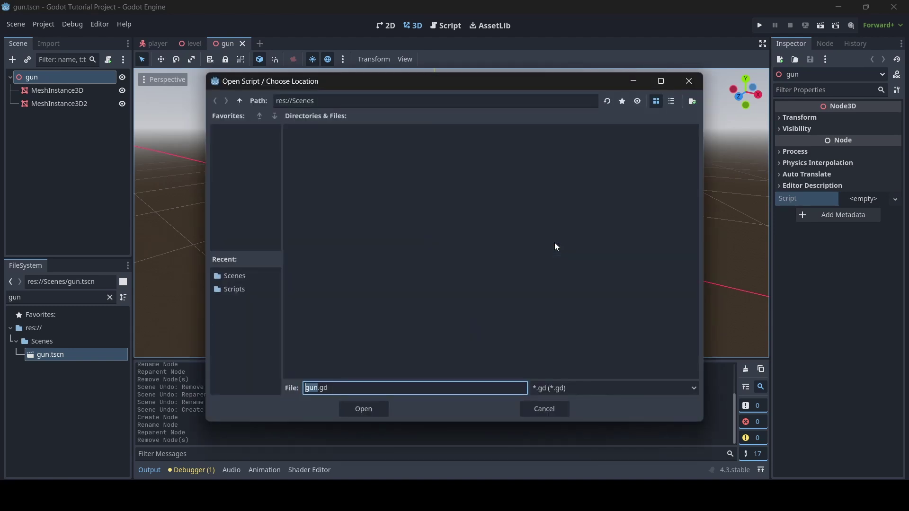
pyautogui.click(231, 289)
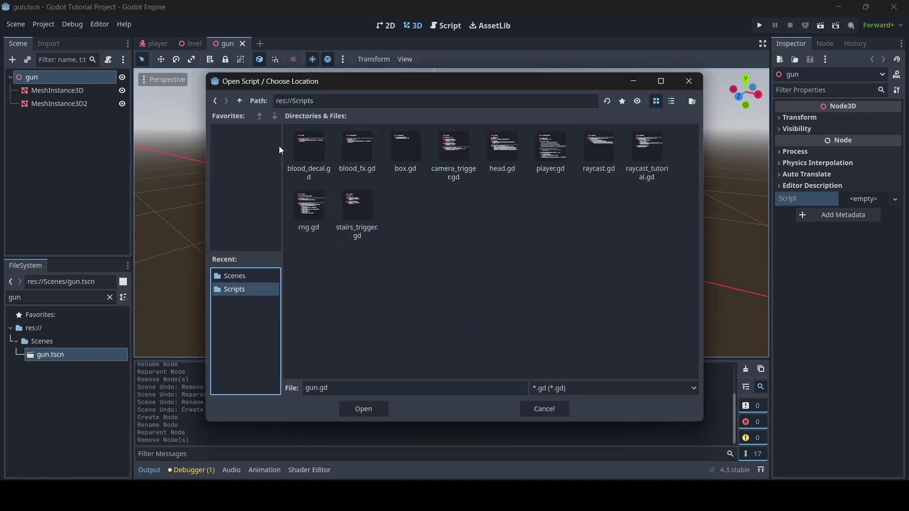
pyautogui.click(316, 390)
pyautogui.doubleClick(316, 389)
pyautogui.write('gun_pos')
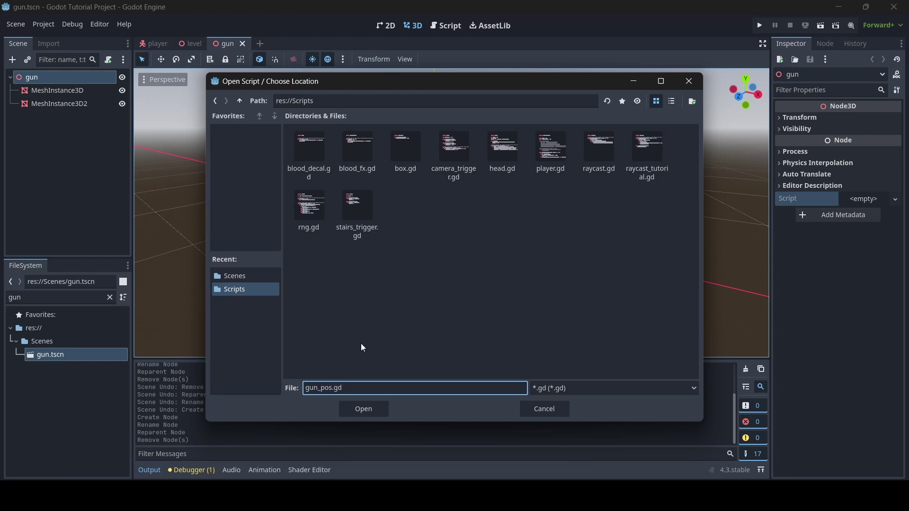
pyautogui.click(368, 411)
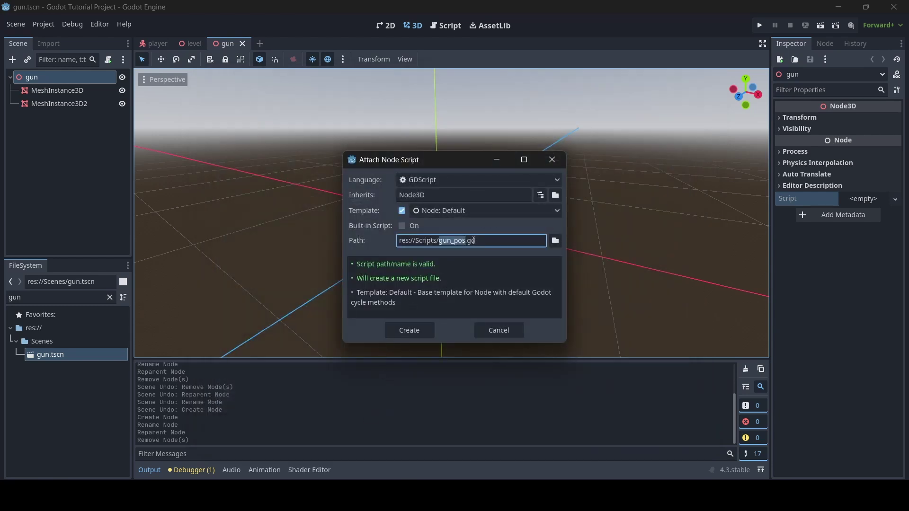
pyautogui.click(465, 240)
pyautogui.click(420, 331)
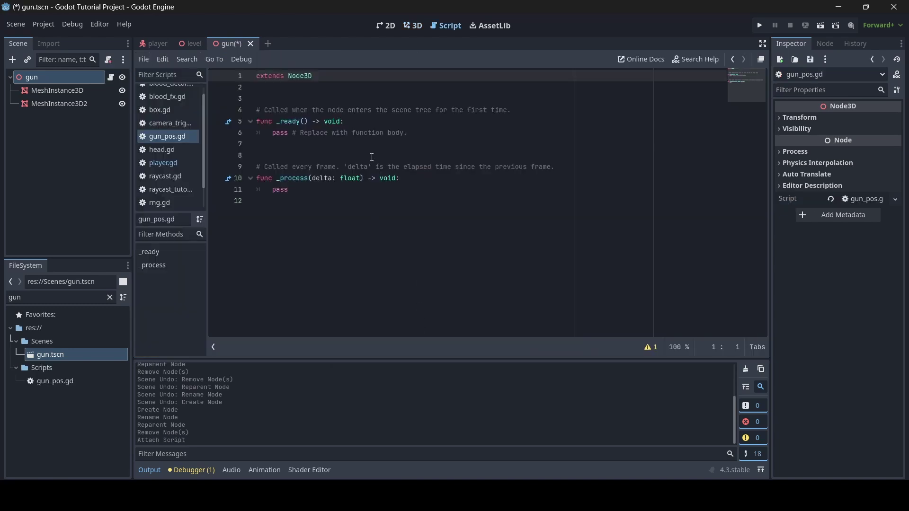
# Remove the _ready function with its comment from gun_pos.gd and clear the pass placeholder in _process.
pyautogui.moveTo(378, 153); pyautogui.dragTo(269, 109)
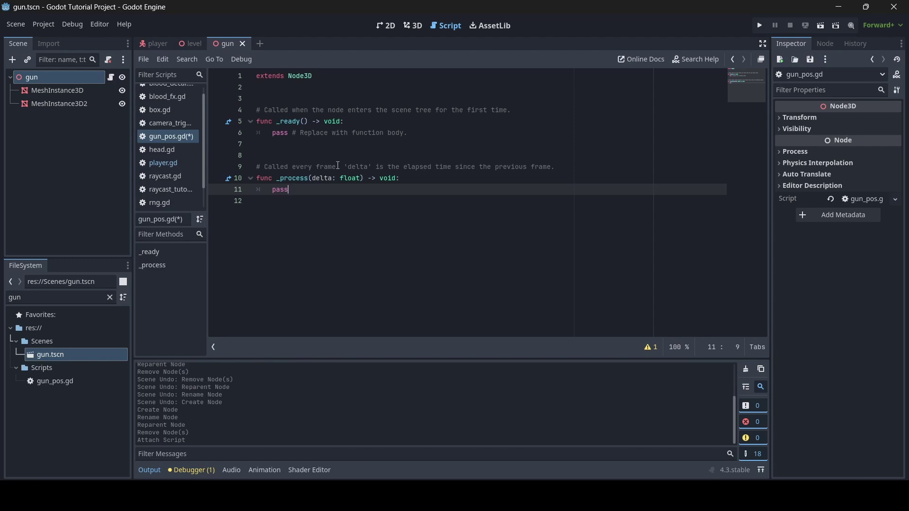
pyautogui.moveTo(307, 153); pyautogui.dragTo(236, 96)
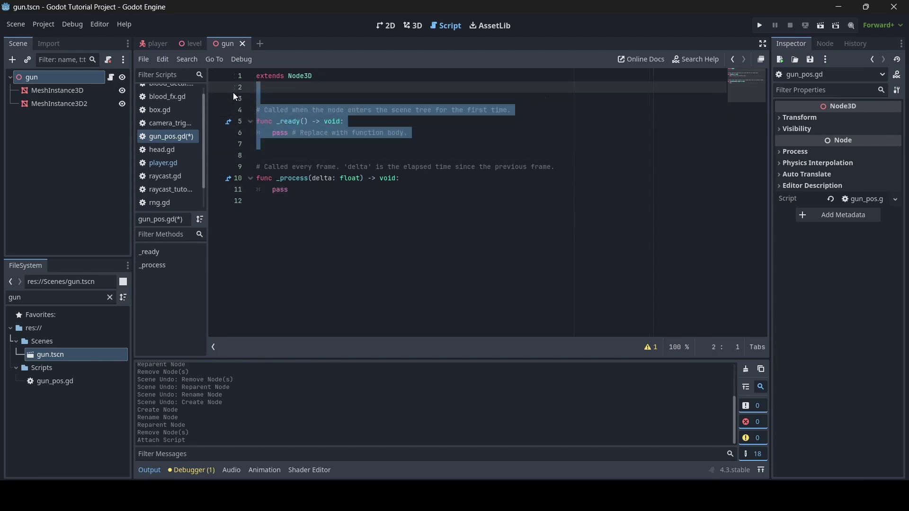
pyautogui.press('BackSpace')
pyautogui.click(308, 124)
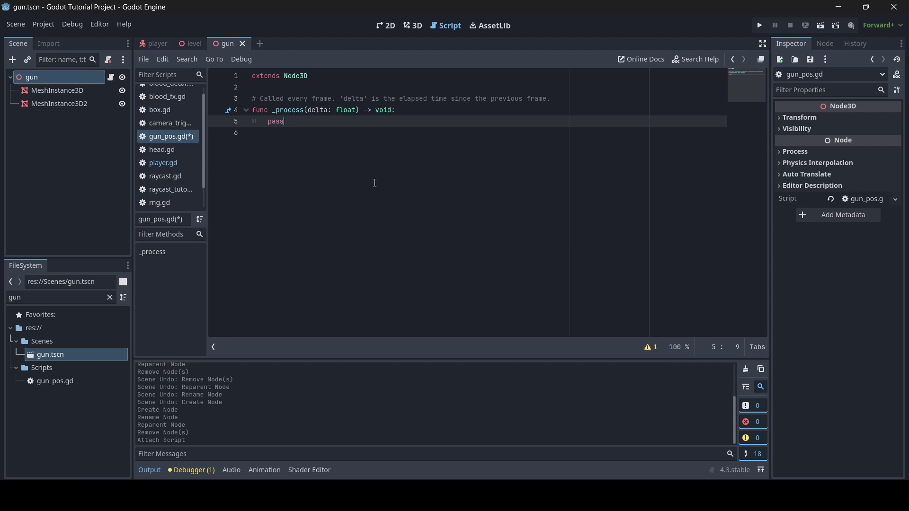
pyautogui.press('BackSpace')
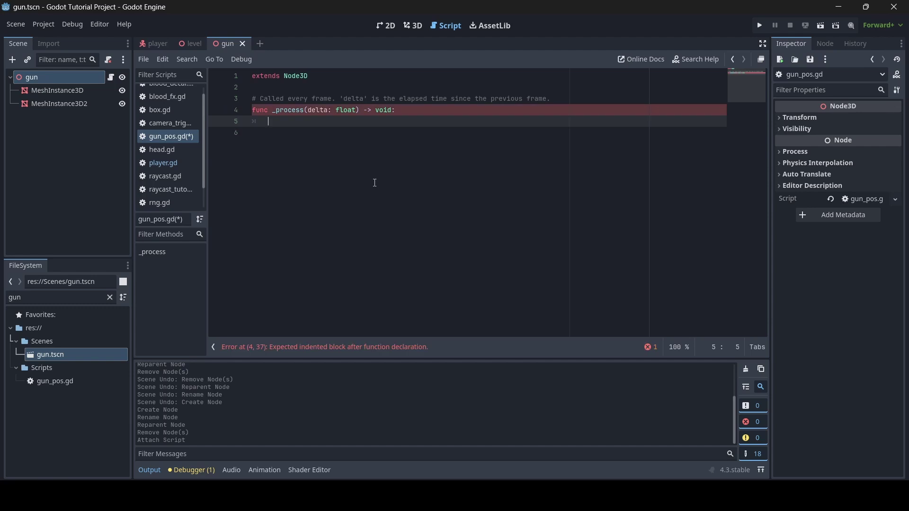
# In _process of gun_pos.gd, begin the assignment global_position.x = get_tree().current_scene.get_node() with the node path still empty.
pyautogui.write('global_position.x =')
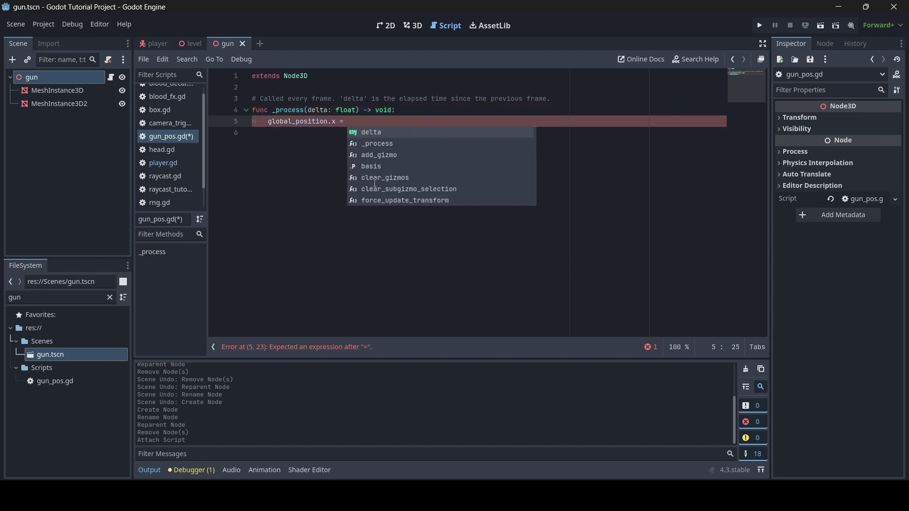
pyautogui.write('get_t')
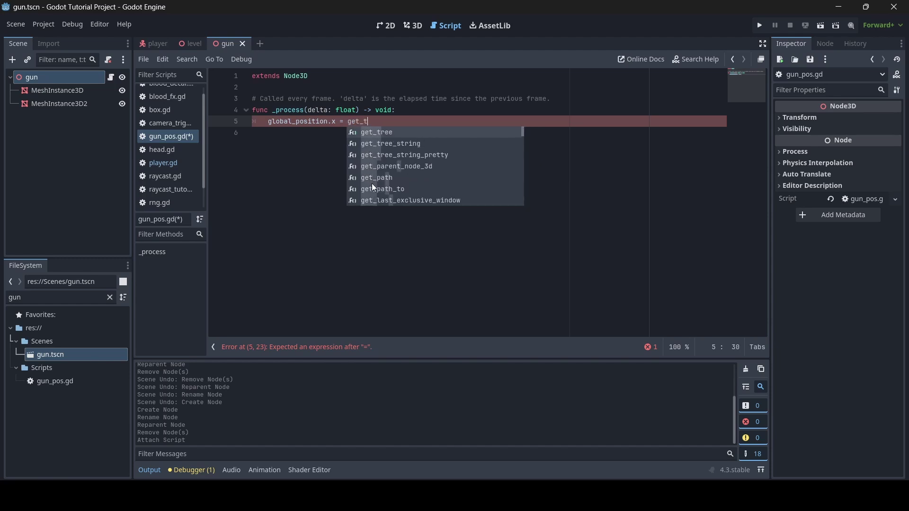
pyautogui.write('ree().cur')
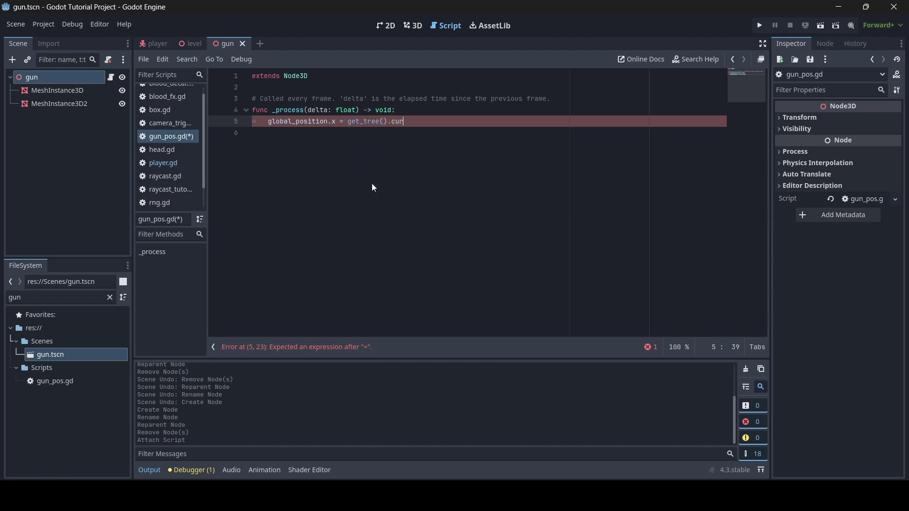
pyautogui.write('rent_scene')
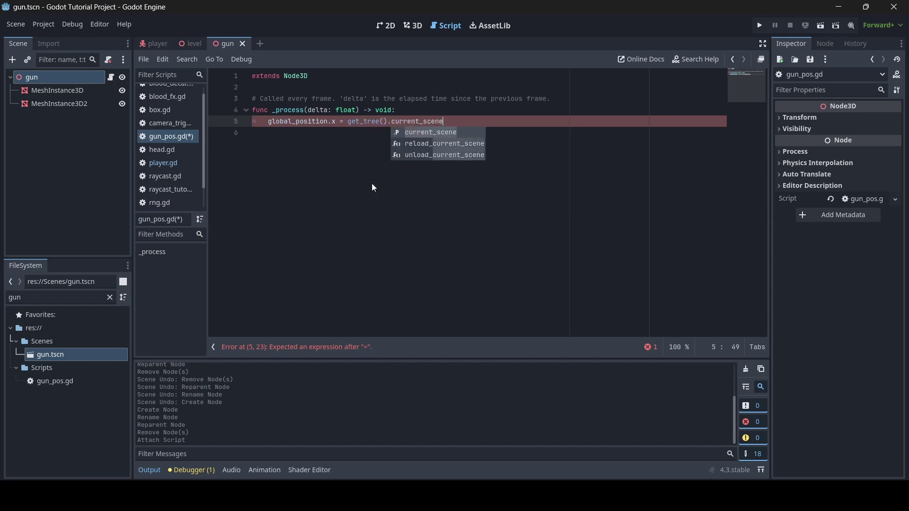
pyautogui.write('.get_node')
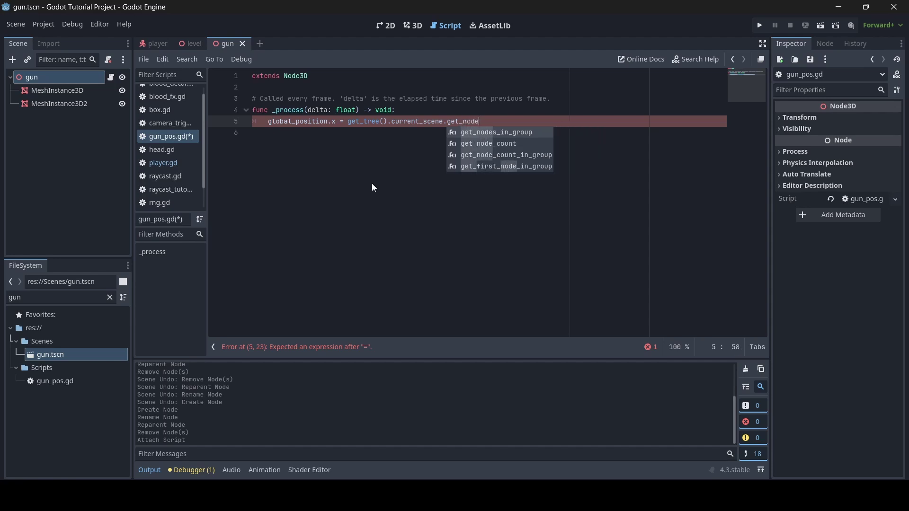
pyautogui.write('(')
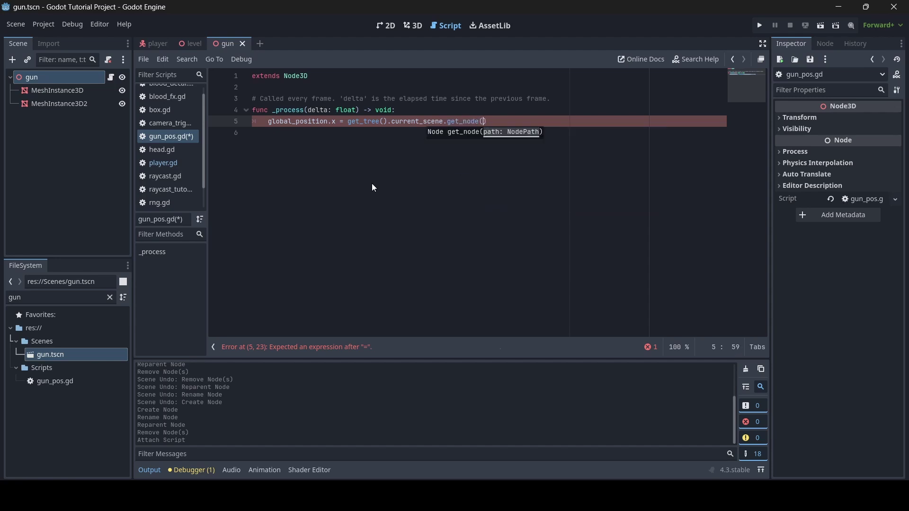
# Switch to the level scene in 3D and select the Player node to check its name and place in the tree.
pyautogui.click(188, 46)
pyautogui.click(410, 26)
pyautogui.moveTo(452, 213); pyautogui.dragTo(256, 242, button='right')
pyautogui.press('s')
pyautogui.press('d')
pyautogui.press('s')
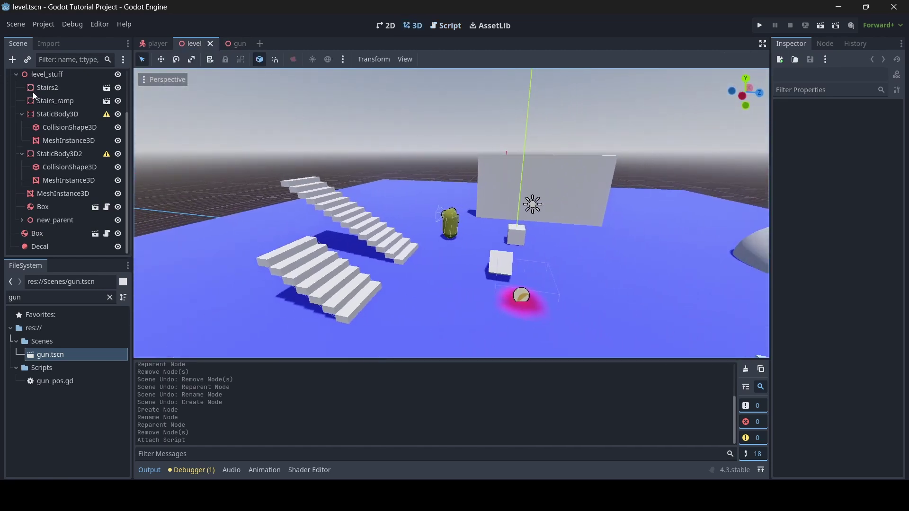
pyautogui.scroll(3, 54, 111)
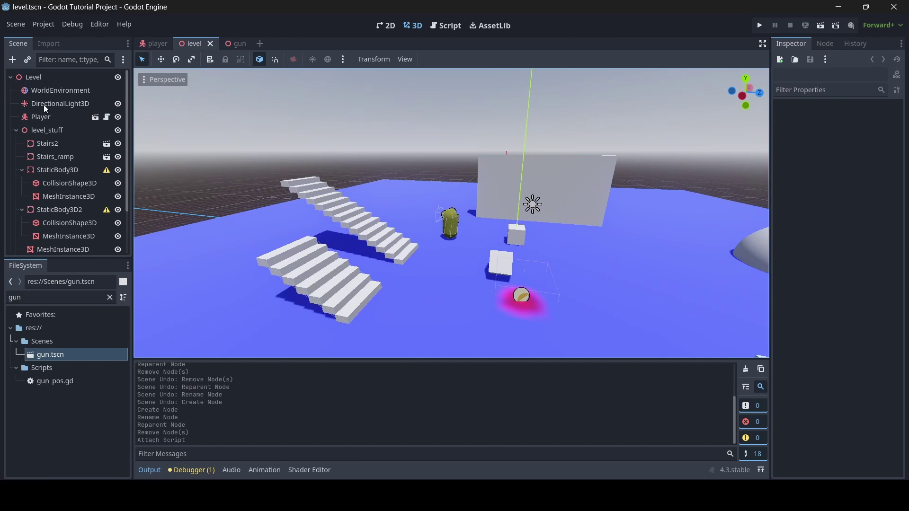
pyautogui.click(43, 118)
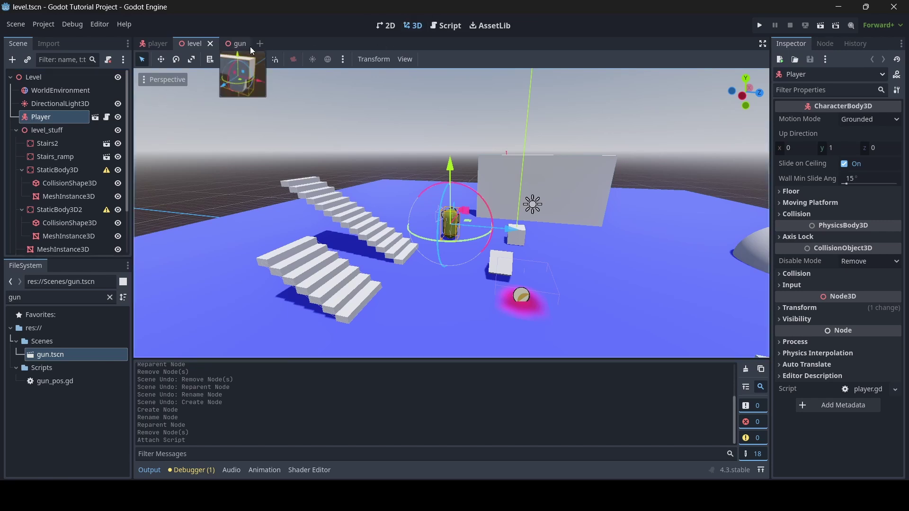
# Return to gun_pos.gd and start the get_node path with "Player/".
pyautogui.click(441, 27)
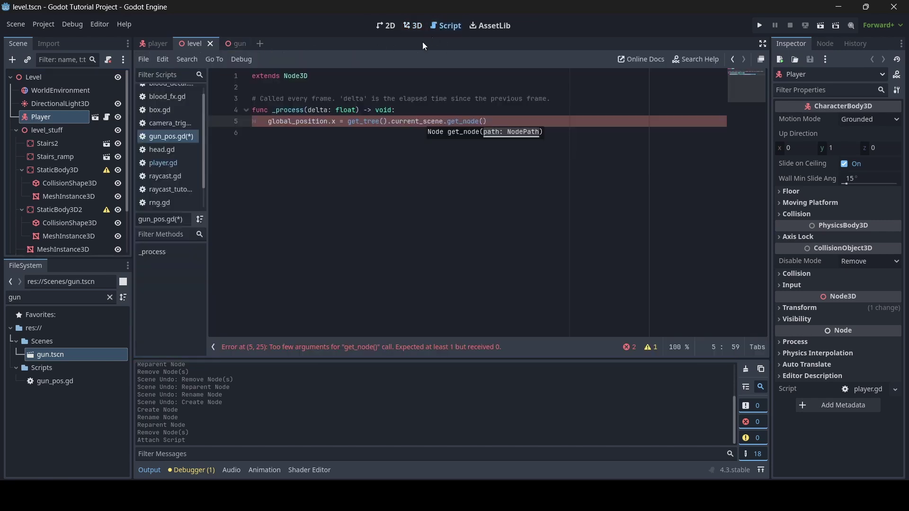
pyautogui.click(484, 122)
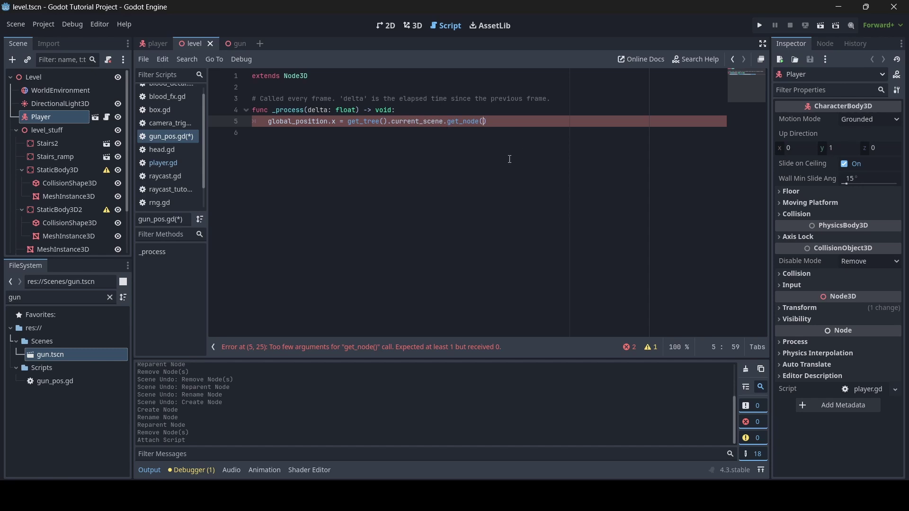
pyautogui.write('"Player")')
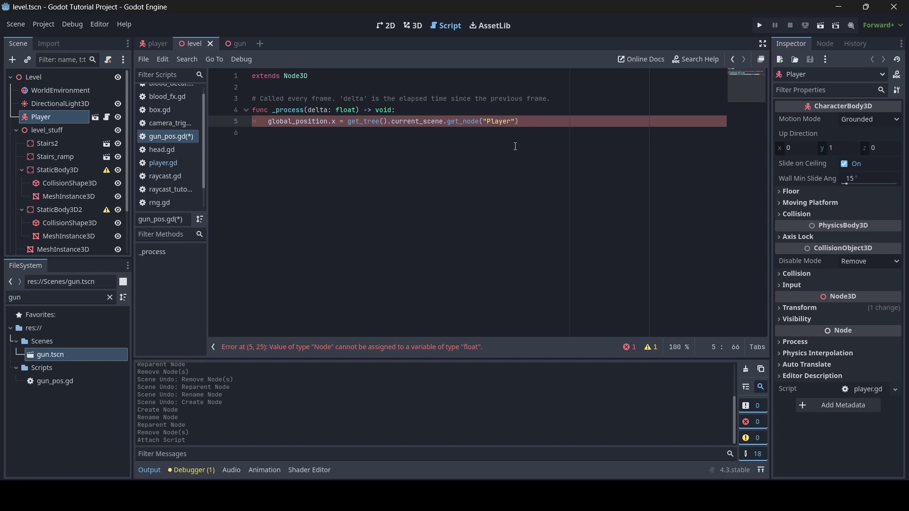
pyautogui.write('/')
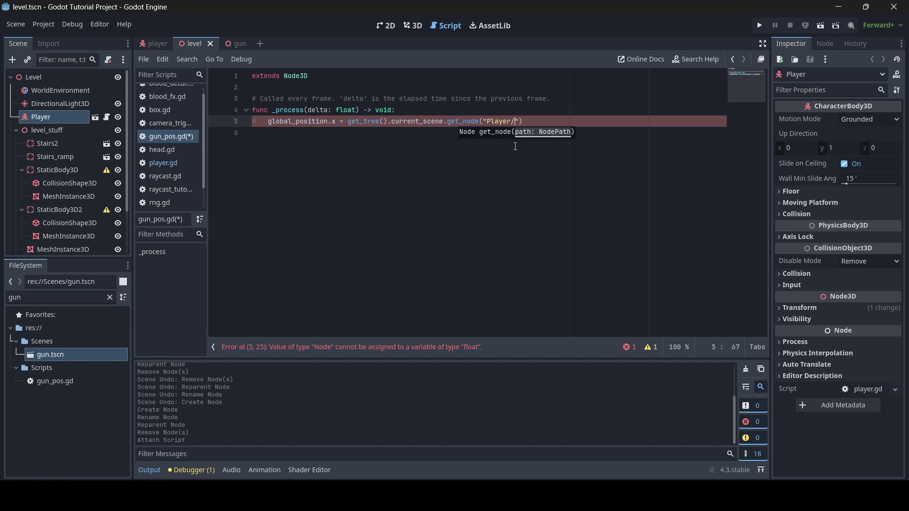